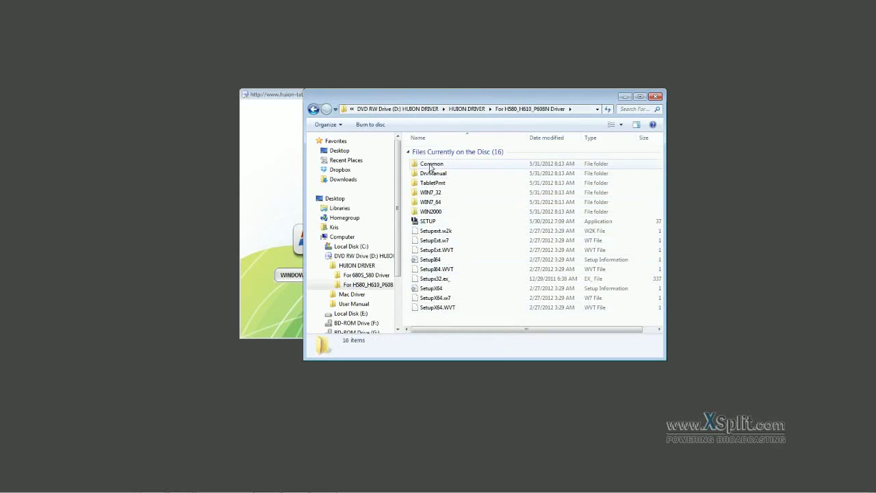
# - Run the SETUP application to install Tablet Driver V7.0 in the default directory and decline the system reboot
pyautogui.doubleClick(438, 224)
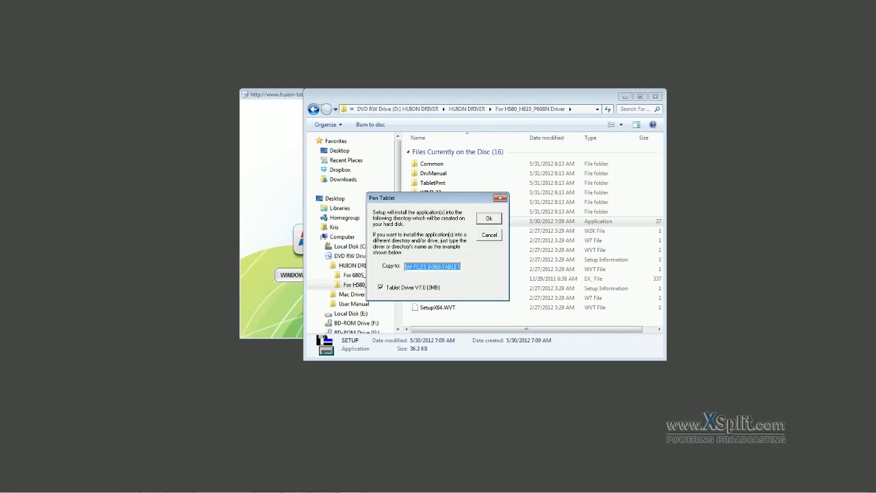
pyautogui.click(488, 219)
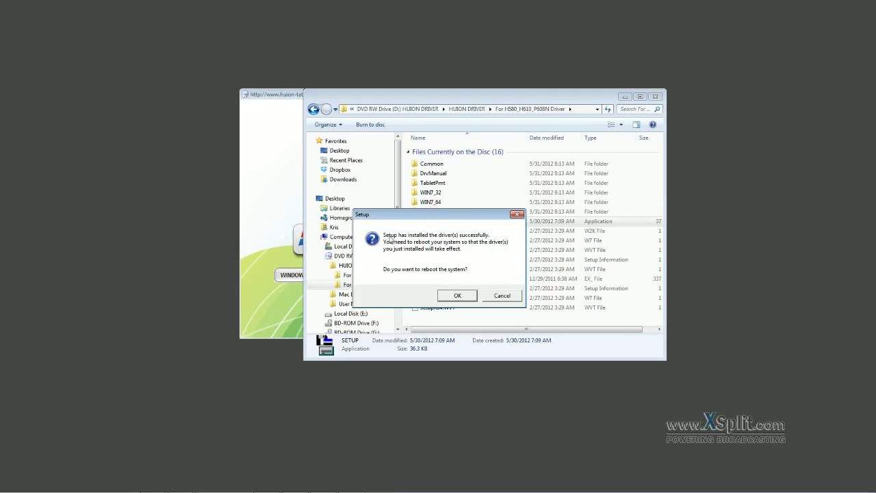
pyautogui.click(501, 296)
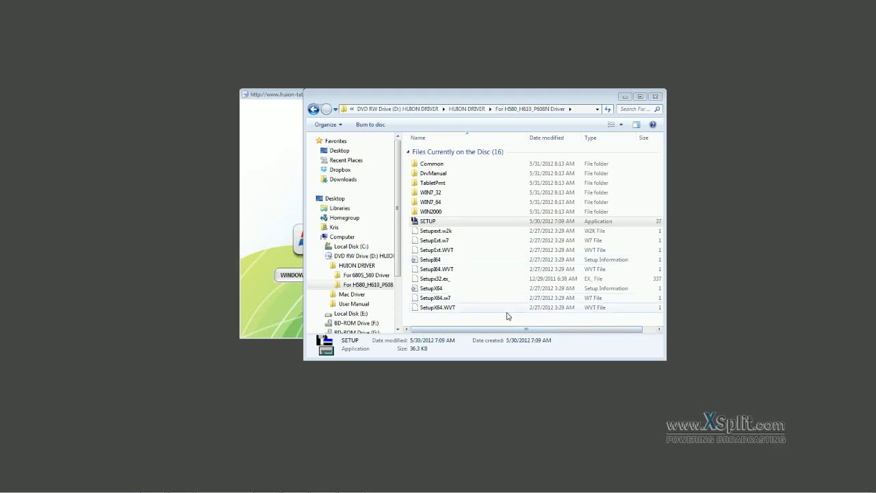
# - Close the driver folder and installer windows, and postpone the Windows restart
pyautogui.click(654, 96)
pyautogui.click(594, 95)
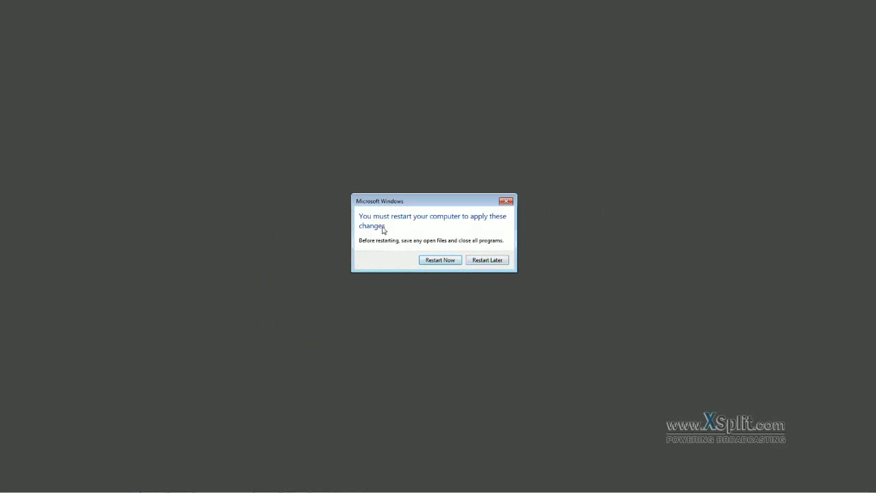
pyautogui.click(493, 261)
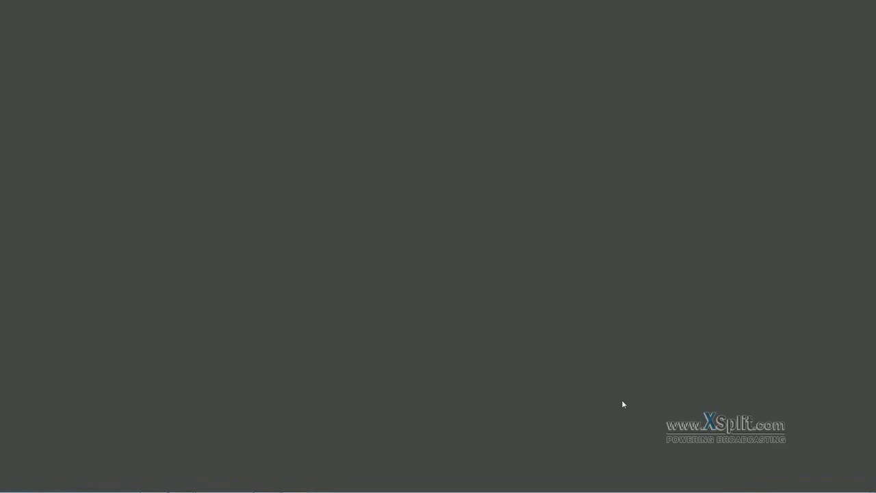
# - Open the Pen Tablet settings from the system tray, show the Express Keys, and move the window to mid-desktop
pyautogui.click(784, 484)
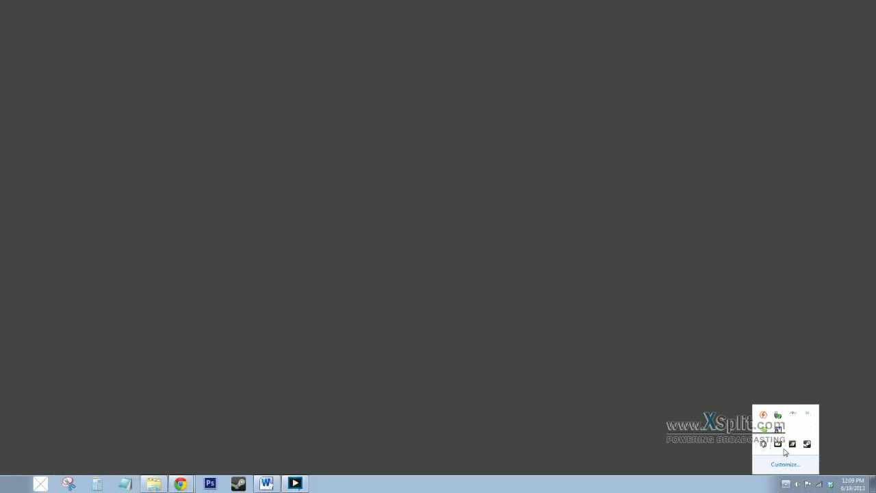
pyautogui.doubleClick(778, 443)
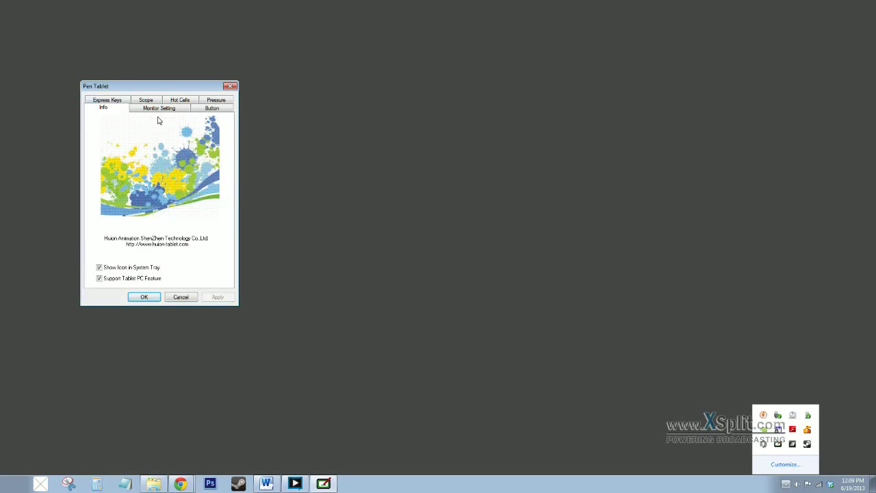
pyautogui.click(113, 101)
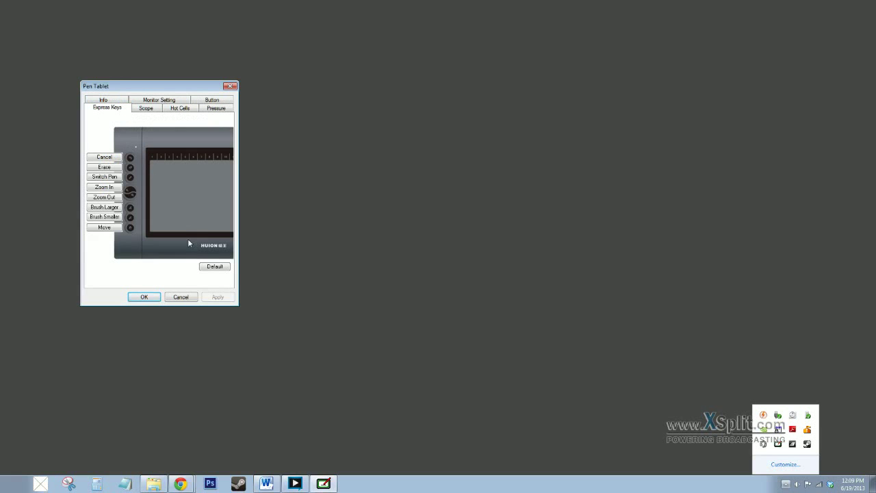
pyautogui.moveTo(167, 86); pyautogui.dragTo(450, 135)
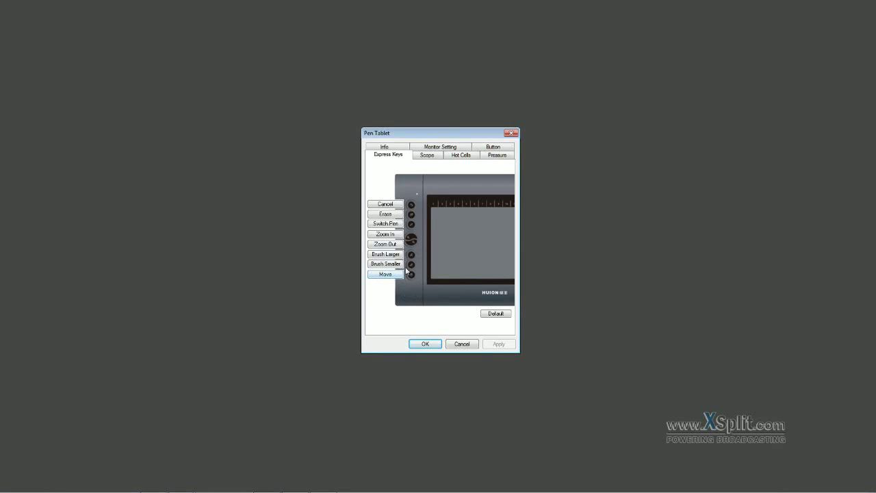
# - Examine the key combination choices for the Erase express key and leave without saving a change
pyautogui.click(397, 217)
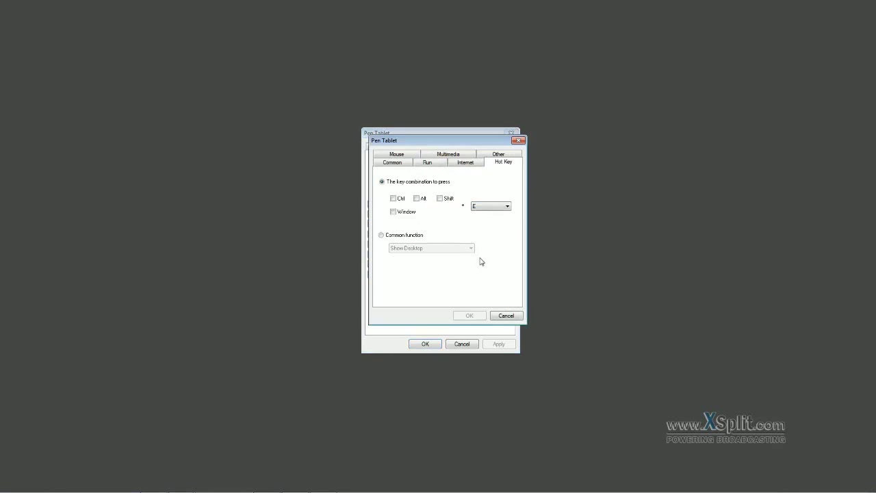
pyautogui.click(392, 199)
pyautogui.click(479, 206)
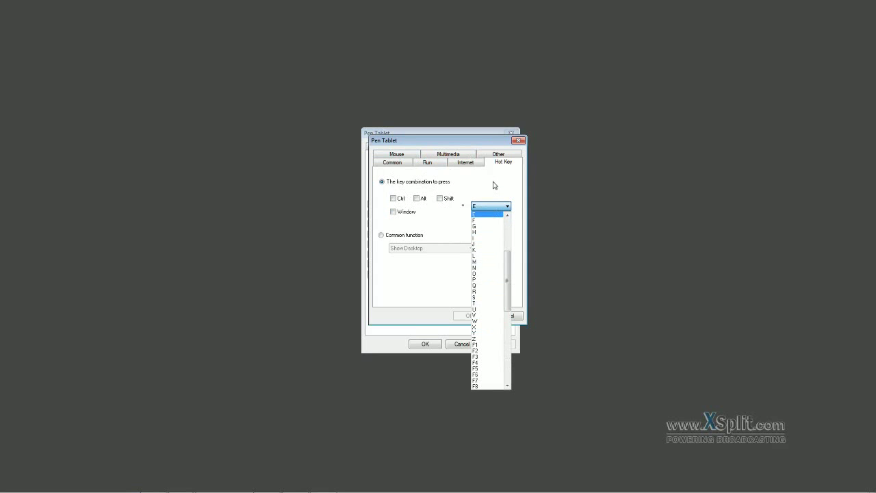
pyautogui.click(495, 185)
pyautogui.click(518, 141)
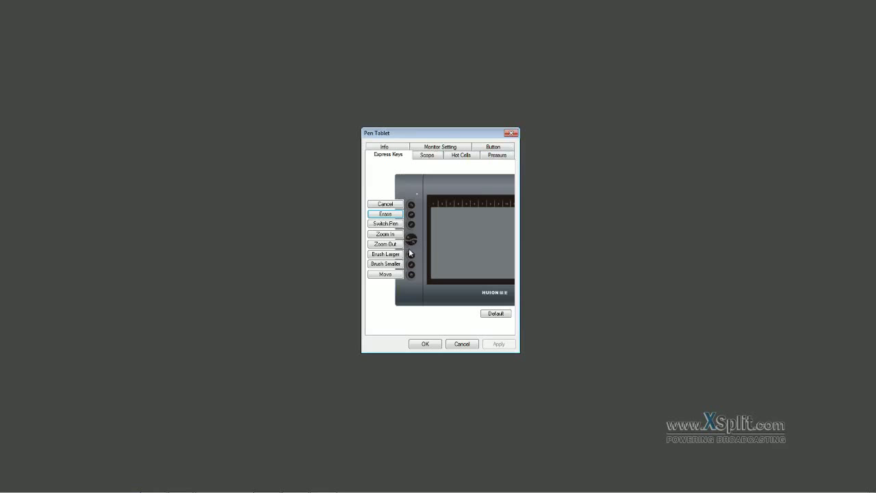
# - Examine the monitor mapping choices and the pen area scope settings
pyautogui.click(438, 148)
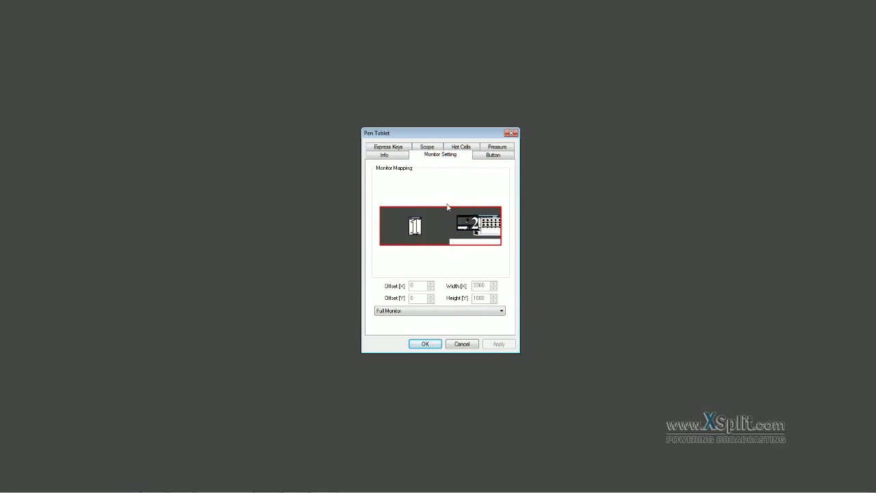
pyautogui.click(431, 312)
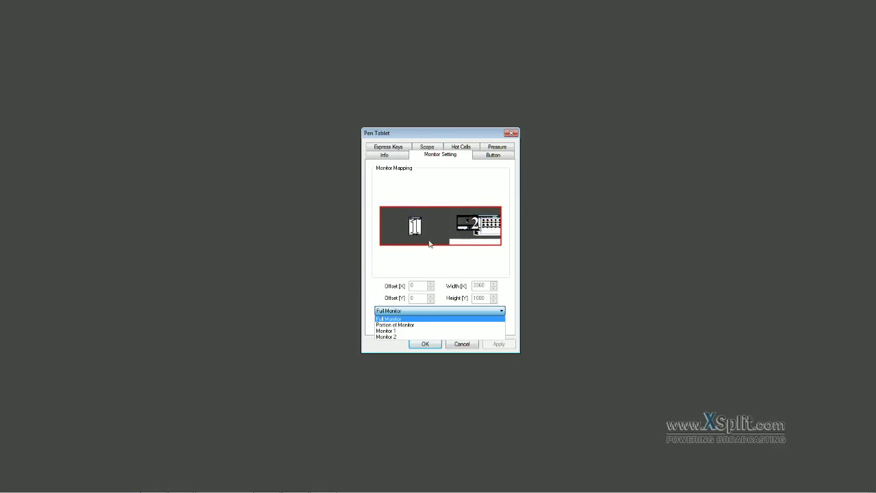
pyautogui.click(465, 185)
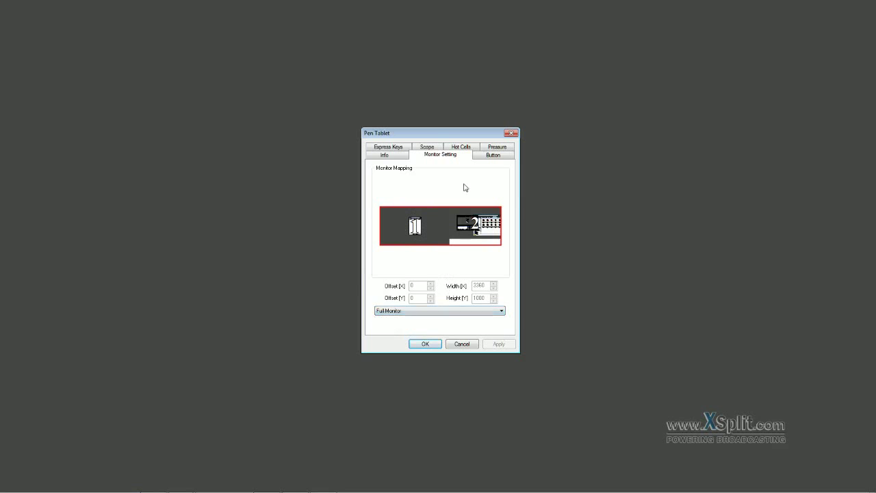
pyautogui.click(437, 148)
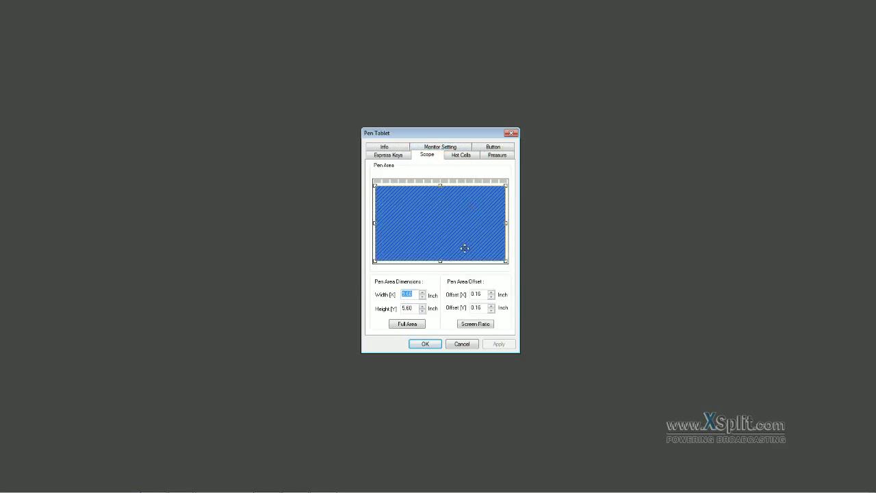
# - Examine the functions that can be assigned to the seventh hot cell, including key combinations, and cancel the definition
pyautogui.click(457, 156)
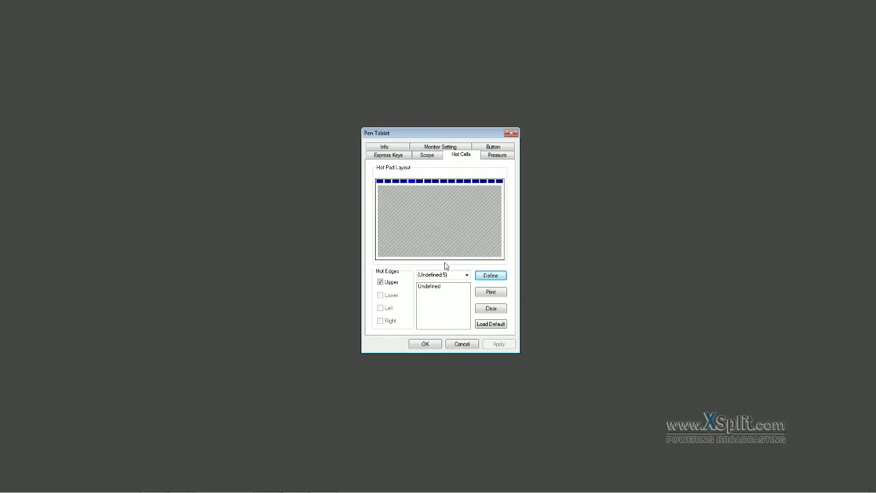
pyautogui.click(428, 181)
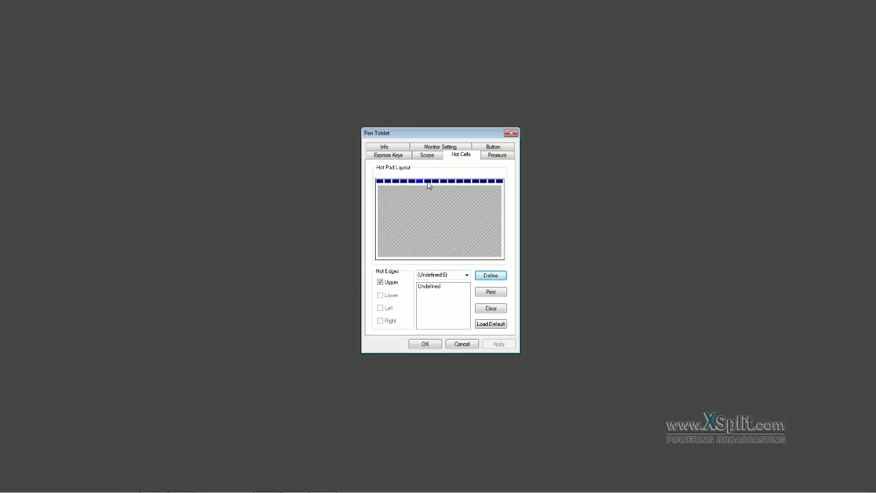
pyautogui.click(489, 276)
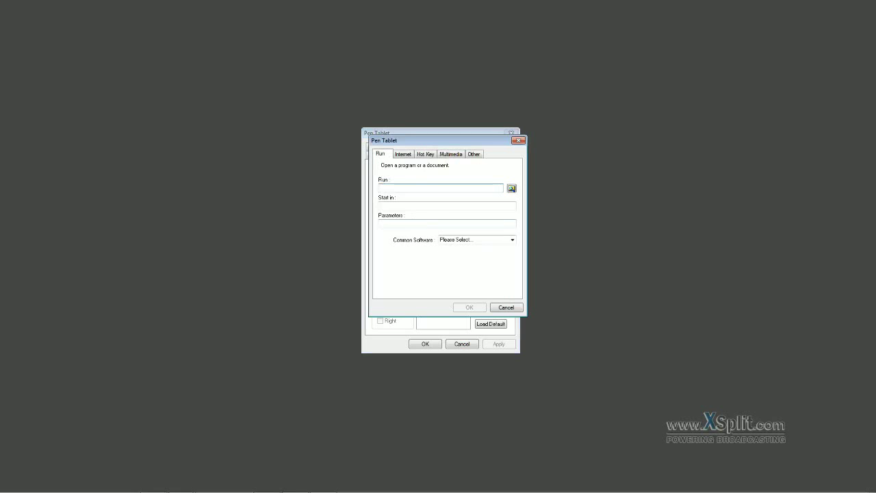
pyautogui.click(404, 156)
pyautogui.click(425, 156)
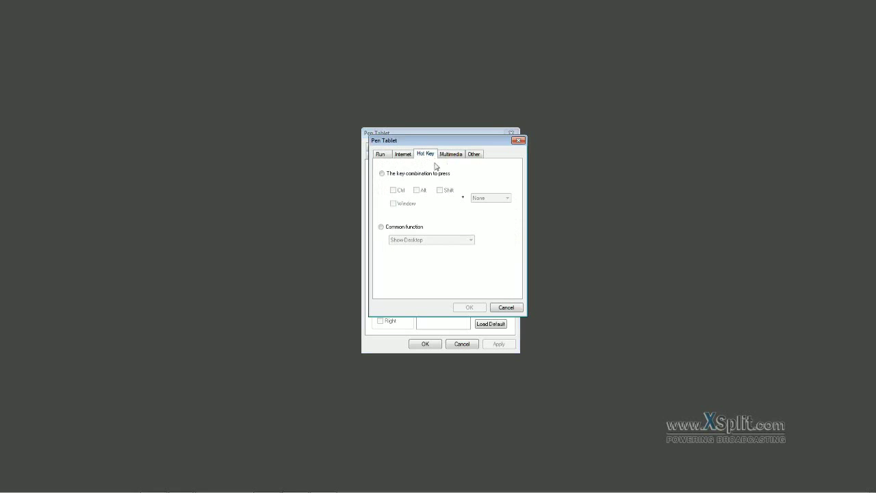
pyautogui.click(382, 173)
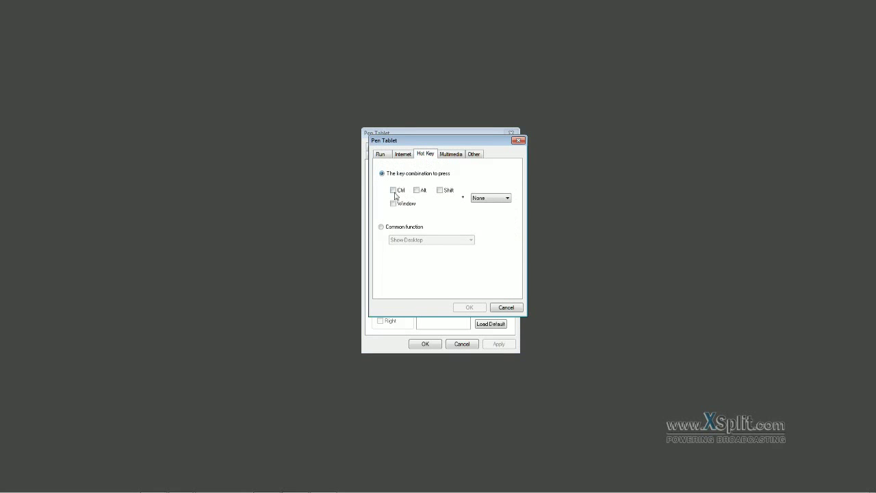
pyautogui.click(505, 307)
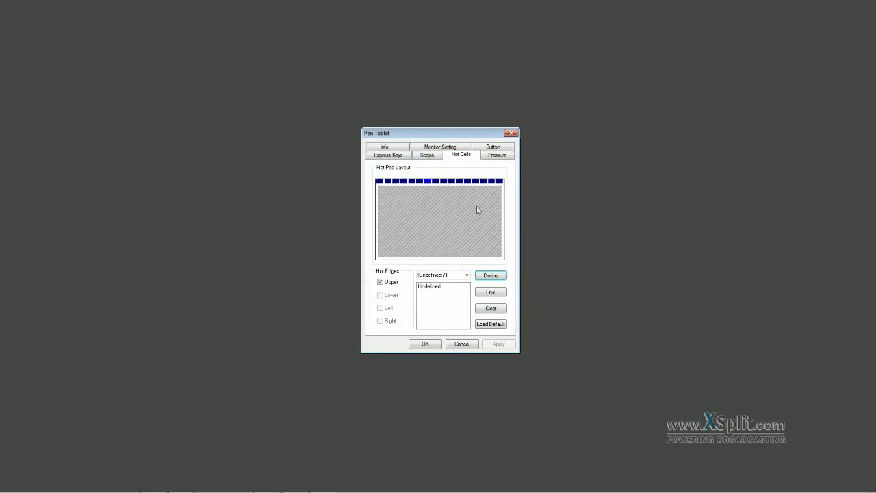
# - Examine the mouse commands available for the pen's Barrel Button 1 without changing the assignment
pyautogui.click(489, 148)
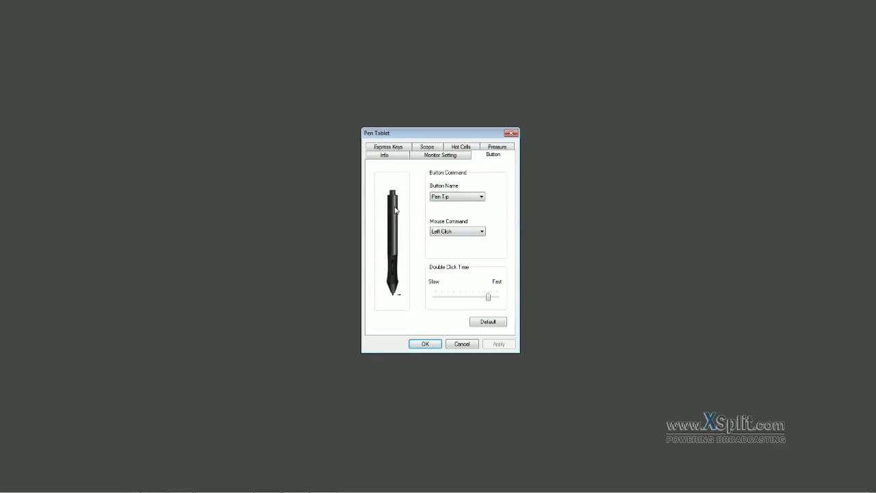
pyautogui.click(462, 199)
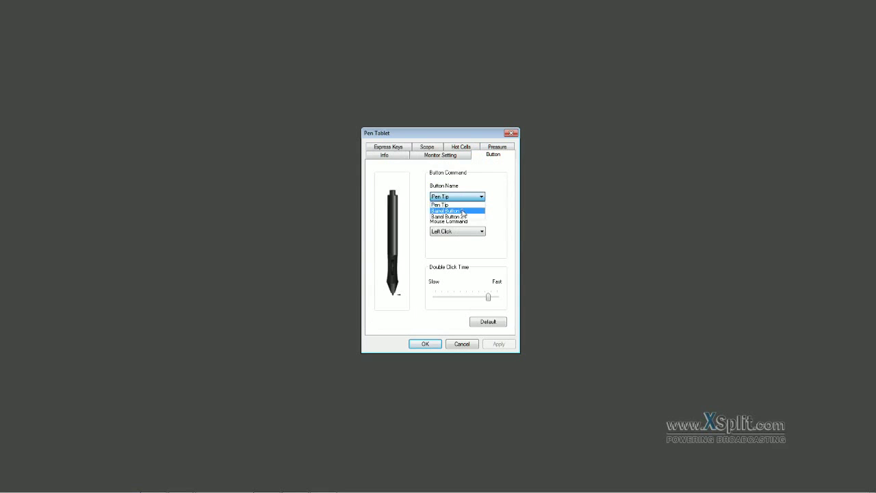
pyautogui.click(457, 210)
pyautogui.click(472, 232)
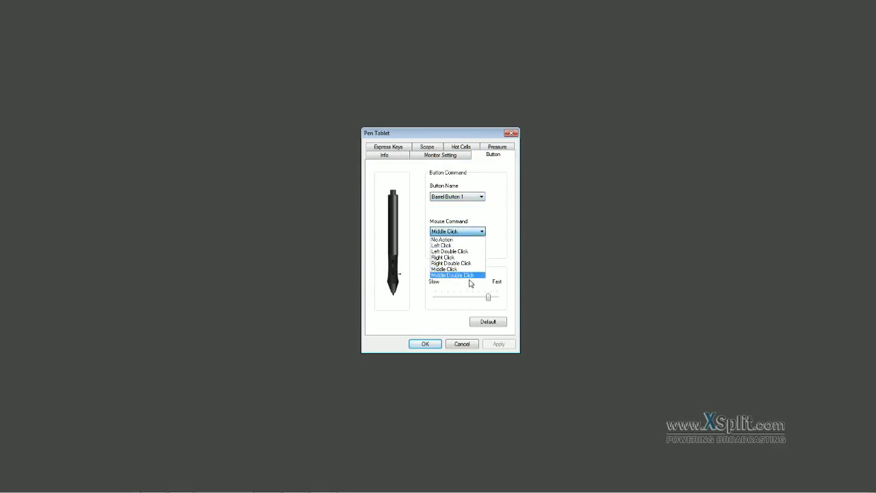
pyautogui.click(501, 230)
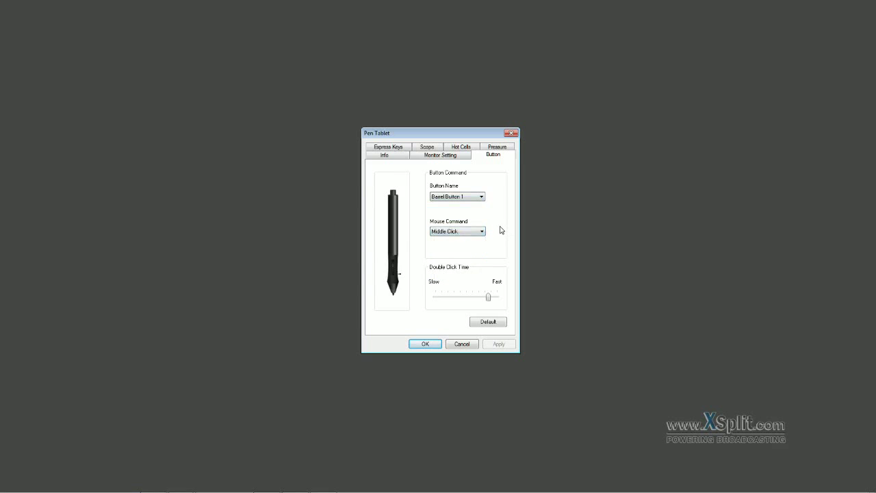
# - Test the pen pressure with freehand black strokes, clear the test area, and accept the tablet settings
pyautogui.click(496, 148)
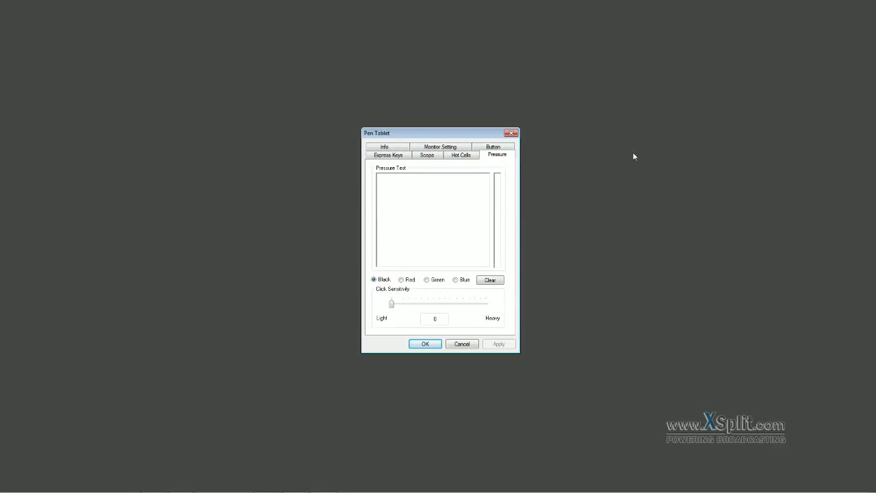
pyautogui.moveTo(431, 191)
pyautogui.mouseDown()
pyautogui.moveTo(423, 198)
pyautogui.moveTo(445, 230)
pyautogui.moveTo(438, 225)
pyautogui.mouseUp()
pyautogui.moveTo(469, 190)
pyautogui.mouseDown()
pyautogui.moveTo(473, 208)
pyautogui.moveTo(453, 217)
pyautogui.mouseUp()
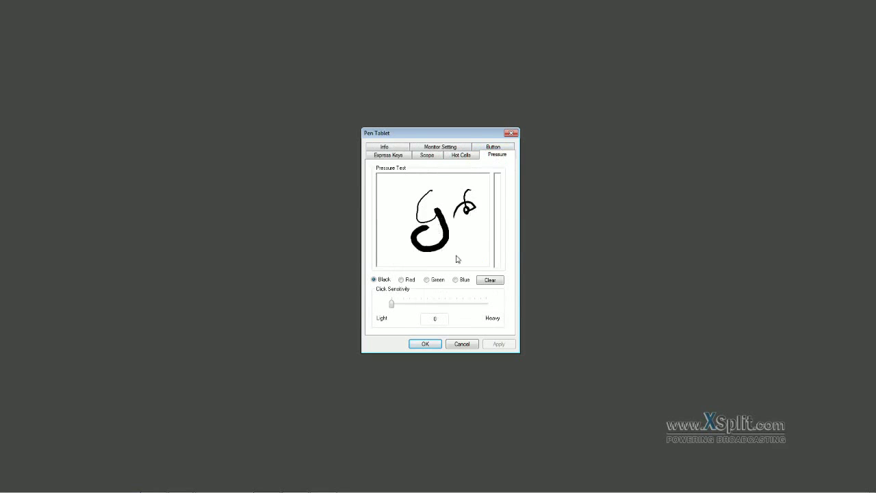
pyautogui.click(497, 280)
pyautogui.moveTo(381, 211)
pyautogui.mouseDown()
pyautogui.moveTo(399, 207)
pyautogui.moveTo(413, 217)
pyautogui.moveTo(448, 202)
pyautogui.moveTo(435, 233)
pyautogui.moveTo(489, 216)
pyautogui.mouseUp()
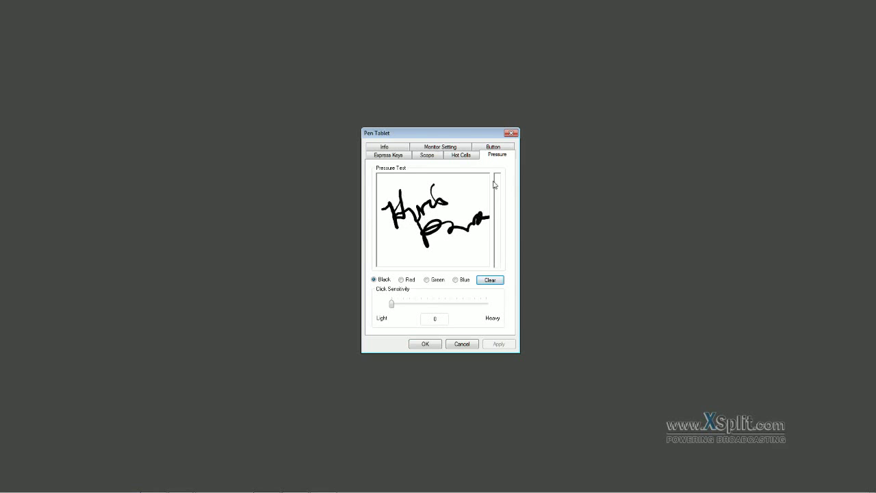
pyautogui.click(496, 281)
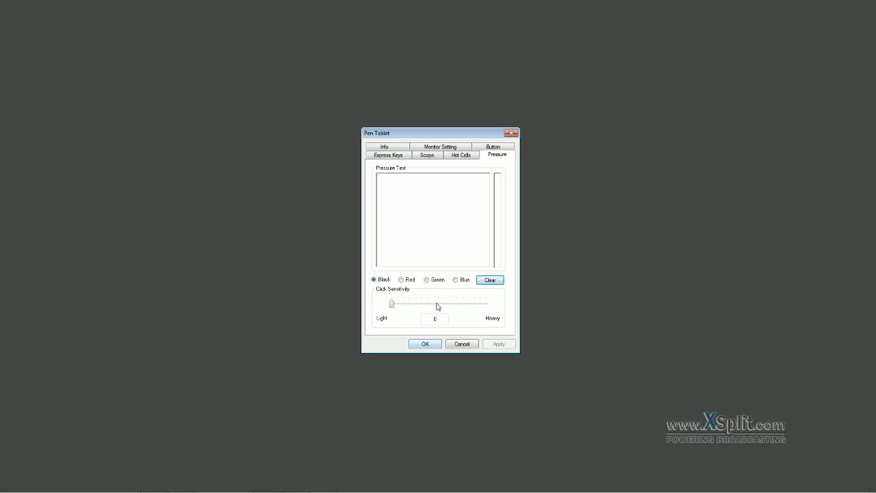
pyautogui.click(434, 344)
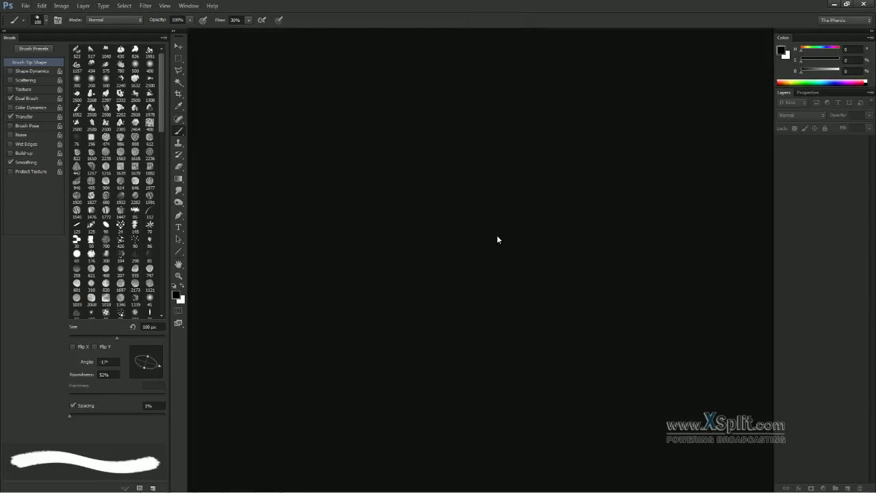
# - Create a new 10 × 10 inch RGB document at 300 pixels/inch with a transparent background
pyautogui.hotkey('ctrl', 'o')
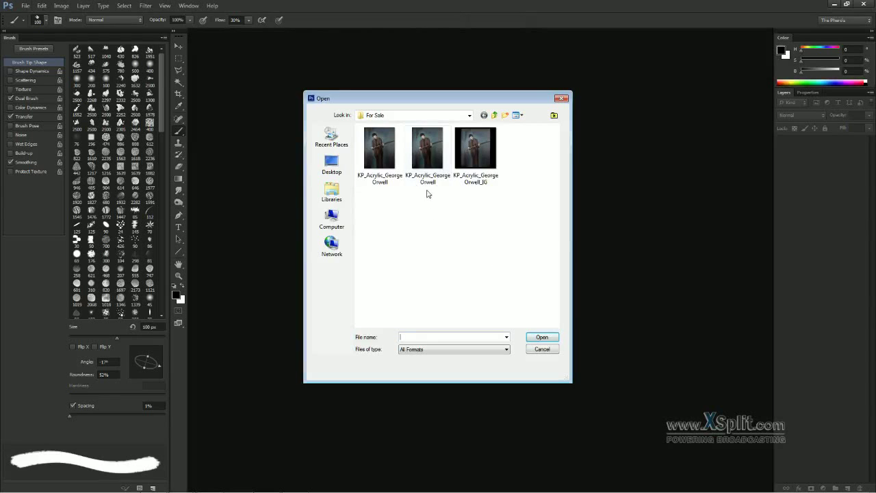
pyautogui.click(561, 97)
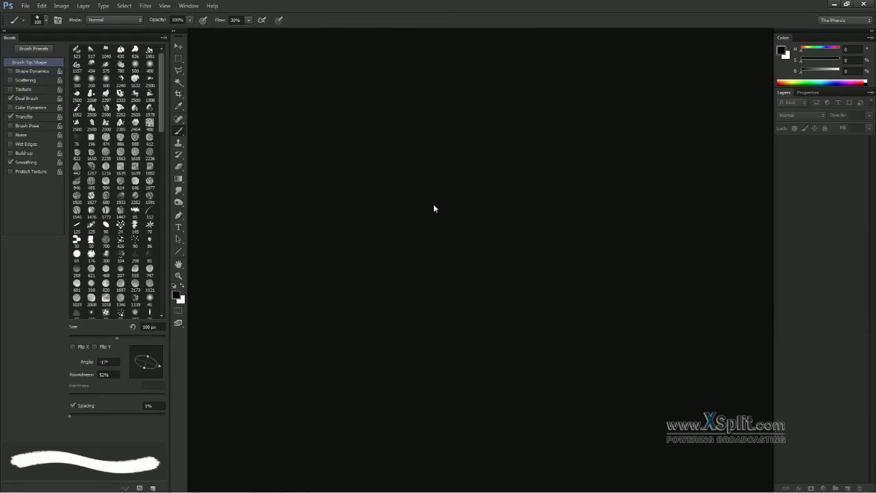
pyautogui.hotkey('ctrl', 'n')
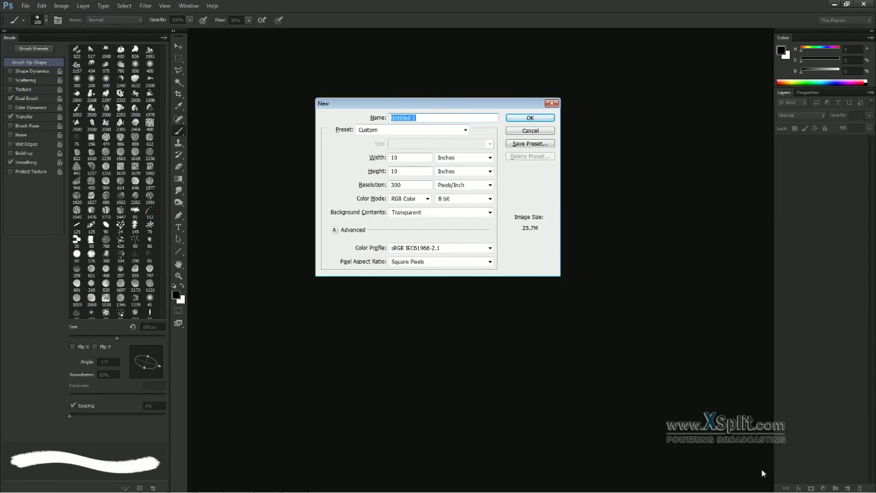
pyautogui.click(786, 484)
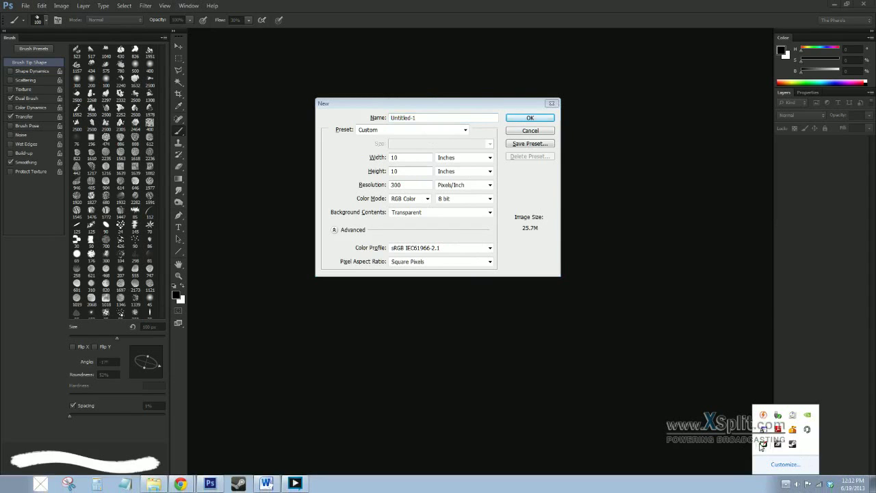
pyautogui.click(656, 420)
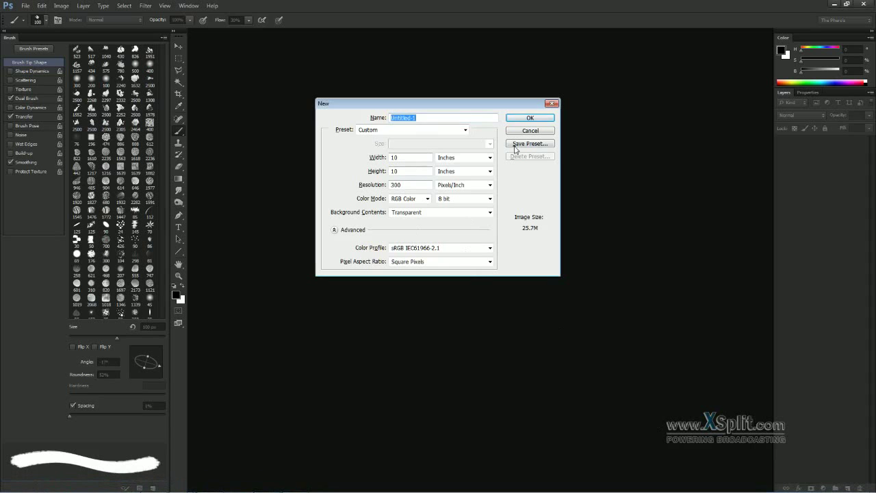
pyautogui.click(520, 117)
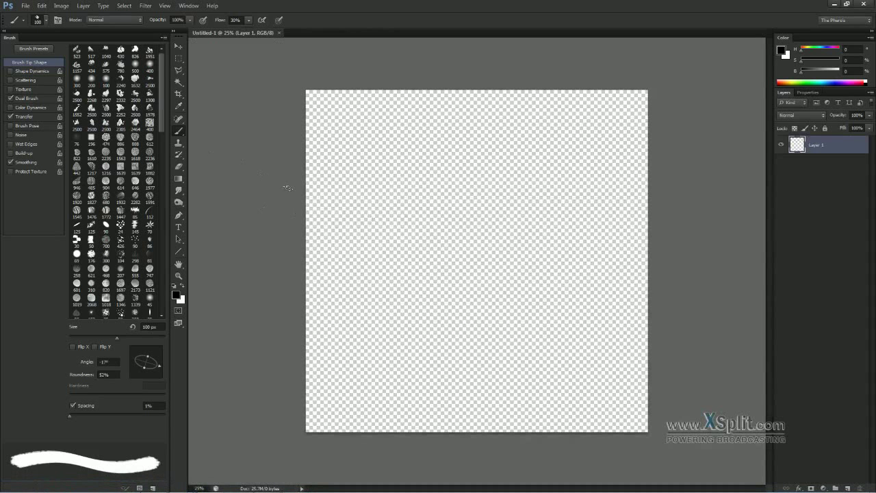
# - Fill the layer with white at 100% opacity, select the Brush tool and show its Transfer settings
pyautogui.hotkey('shift', 'F5')
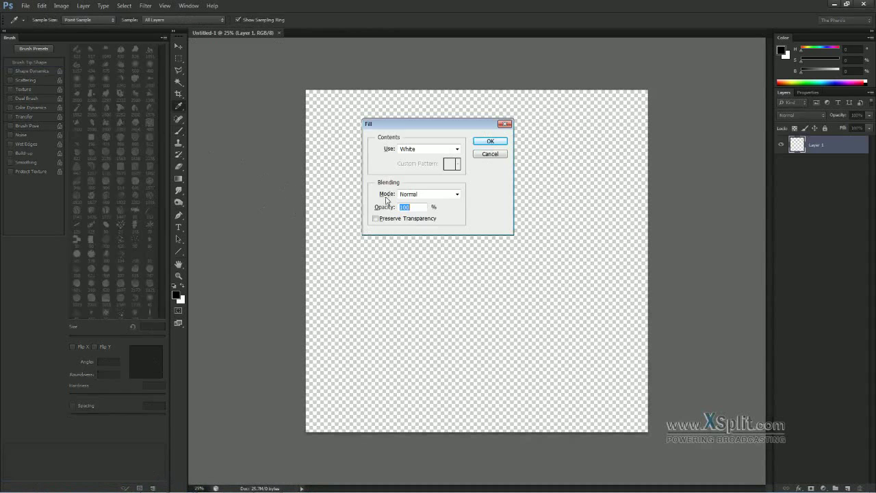
pyautogui.click(490, 141)
pyautogui.press('b')
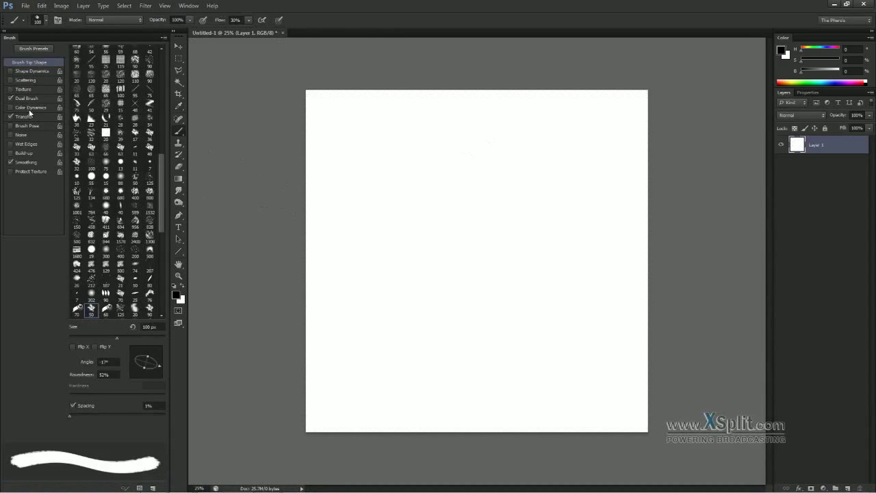
pyautogui.click(31, 116)
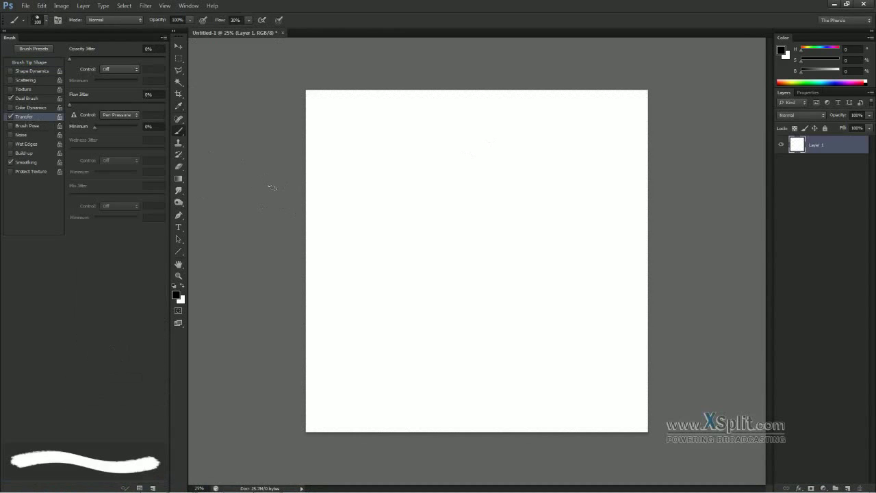
# - Test the pen pressure with freehand black strokes on the canvas, enlarging the brush for a much thicker winding stroke
pyautogui.moveTo(471, 195)
pyautogui.mouseDown()
pyautogui.moveTo(465, 220)
pyautogui.moveTo(514, 225)
pyautogui.mouseUp()
pyautogui.moveTo(572, 166)
pyautogui.mouseDown()
pyautogui.moveTo(546, 250)
pyautogui.moveTo(483, 280)
pyautogui.moveTo(578, 255)
pyautogui.mouseUp()
pyautogui.press(']')
pyautogui.press(']')
pyautogui.press(']')
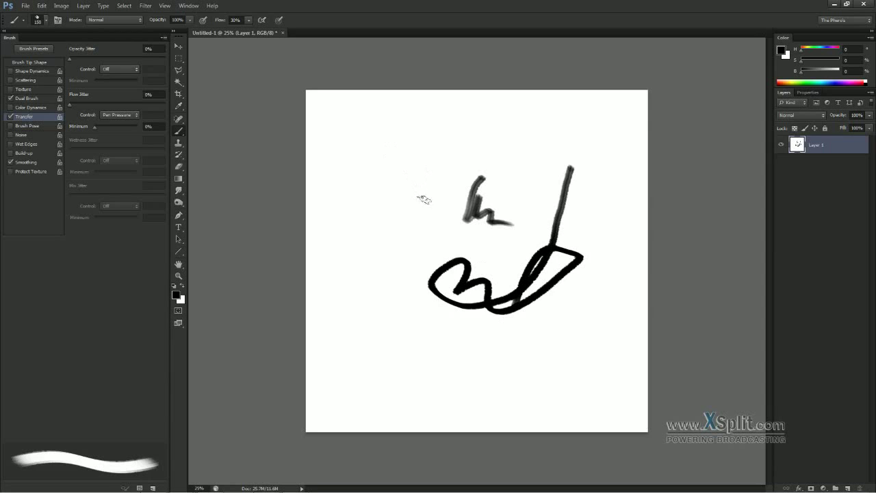
pyautogui.press(']')
pyautogui.press(']')
pyautogui.moveTo(415, 152)
pyautogui.mouseDown()
pyautogui.moveTo(408, 177)
pyautogui.moveTo(451, 214)
pyautogui.moveTo(369, 233)
pyautogui.moveTo(479, 244)
pyautogui.moveTo(532, 166)
pyautogui.mouseUp()
# - Reduce the brush to 125 px and paint a looping black test stroke down through the existing scribbles
pyautogui.press('[')
pyautogui.press('[')
pyautogui.press('[')
pyautogui.press('[')
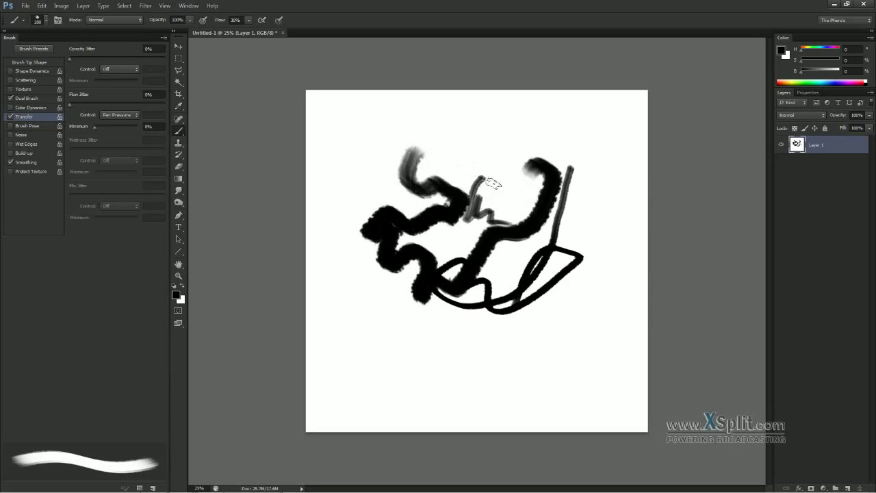
pyautogui.moveTo(506, 126)
pyautogui.mouseDown()
pyautogui.moveTo(489, 205)
pyautogui.moveTo(522, 131)
pyautogui.moveTo(476, 255)
pyautogui.moveTo(505, 334)
pyautogui.mouseUp()
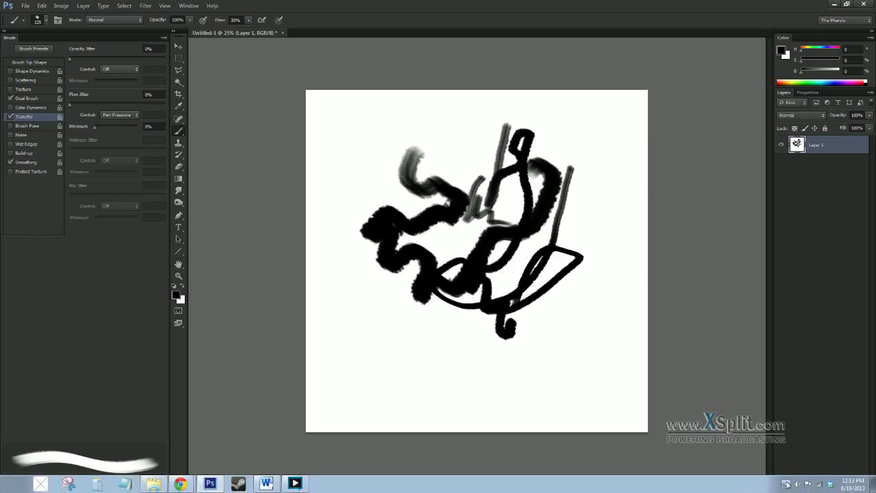
pyautogui.click(787, 484)
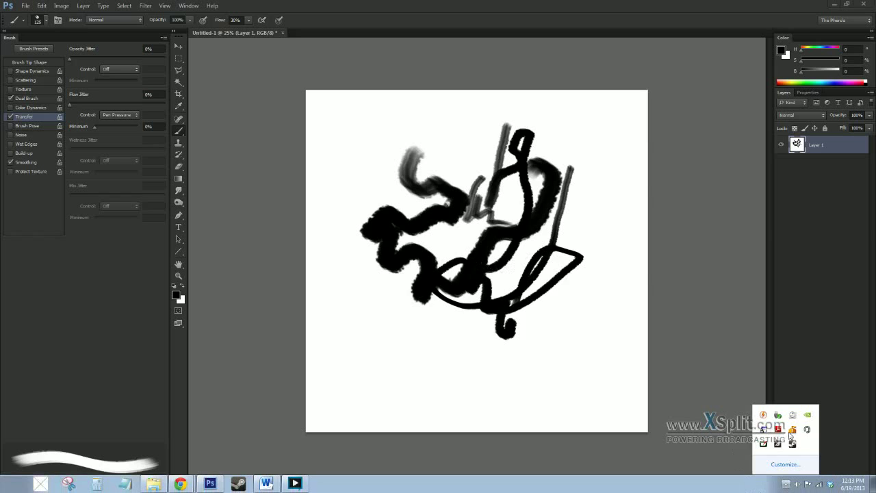
pyautogui.click(703, 330)
pyautogui.moveTo(555, 333)
pyautogui.mouseDown()
pyautogui.moveTo(563, 340)
pyautogui.moveTo(568, 318)
pyautogui.moveTo(589, 308)
pyautogui.moveTo(596, 340)
pyautogui.mouseUp()
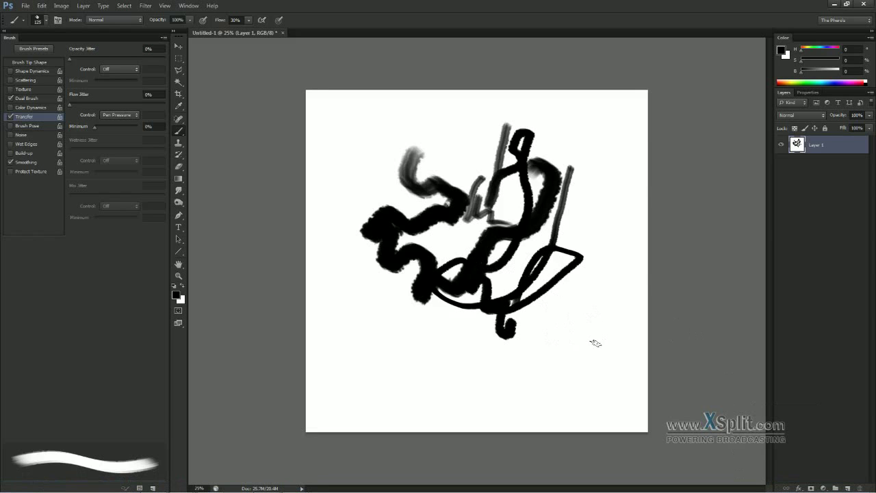
# - Undo all the test strokes back to the blank white canvas
pyautogui.hotkey('ctrl', 'z')
pyautogui.hotkey('ctrl', 'alt', 'z')
pyautogui.hotkey('ctrl', 'alt', 'z')
pyautogui.hotkey('ctrl', 'alt', 'z')
pyautogui.hotkey('ctrl', 'alt', 'z')
pyautogui.hotkey('ctrl', 'alt', 'z')
pyautogui.hotkey('ctrl', 'alt', 'z')
pyautogui.hotkey('ctrl', 'alt', 'z')
pyautogui.hotkey('ctrl', 'alt', 'z')
pyautogui.hotkey('ctrl', 'alt', 'z')
pyautogui.hotkey('ctrl', 'alt', 'z')
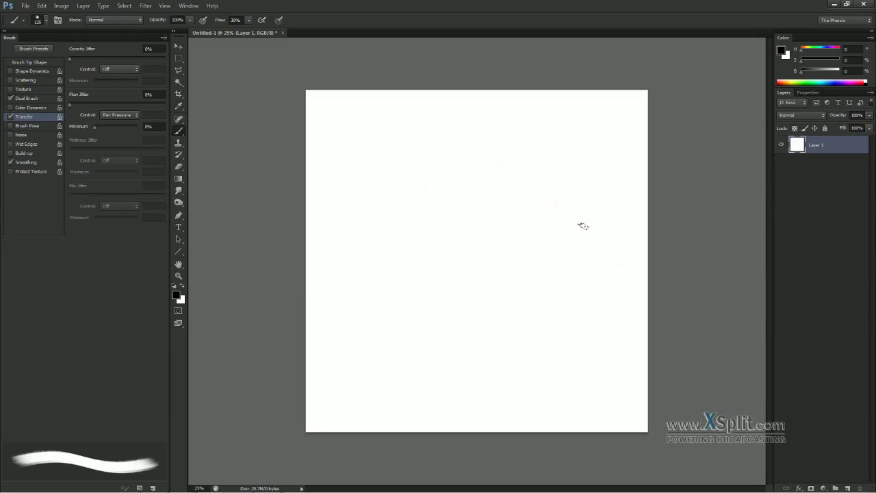
# - Set the brush to 100 px and handwrite "Thank you" in black on two lines in the canvas's upper half
pyautogui.press('[')
pyautogui.moveTo(369, 203); pyautogui.dragTo(406, 188)
pyautogui.moveTo(390, 190)
pyautogui.mouseDown()
pyautogui.moveTo(399, 221)
pyautogui.moveTo(488, 177)
pyautogui.mouseUp()
pyautogui.moveTo(506, 158); pyautogui.dragTo(518, 175)
pyautogui.moveTo(436, 223)
pyautogui.mouseDown()
pyautogui.moveTo(449, 248)
pyautogui.moveTo(504, 196)
pyautogui.mouseUp()
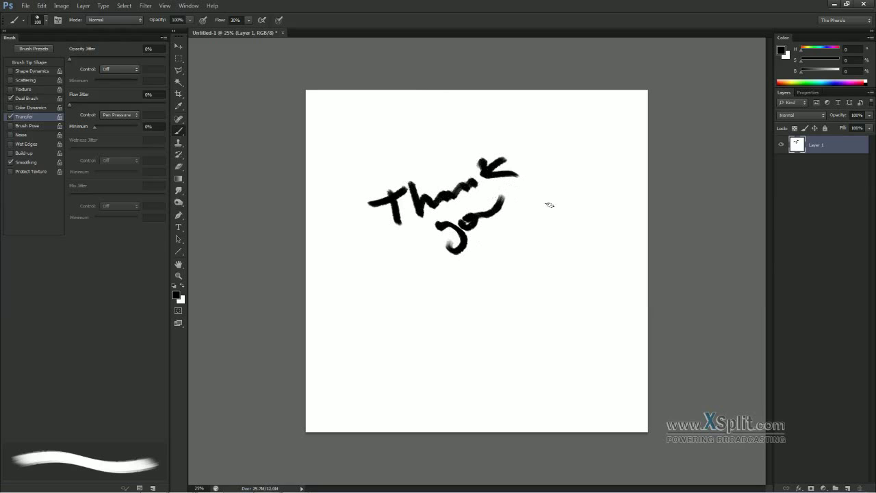